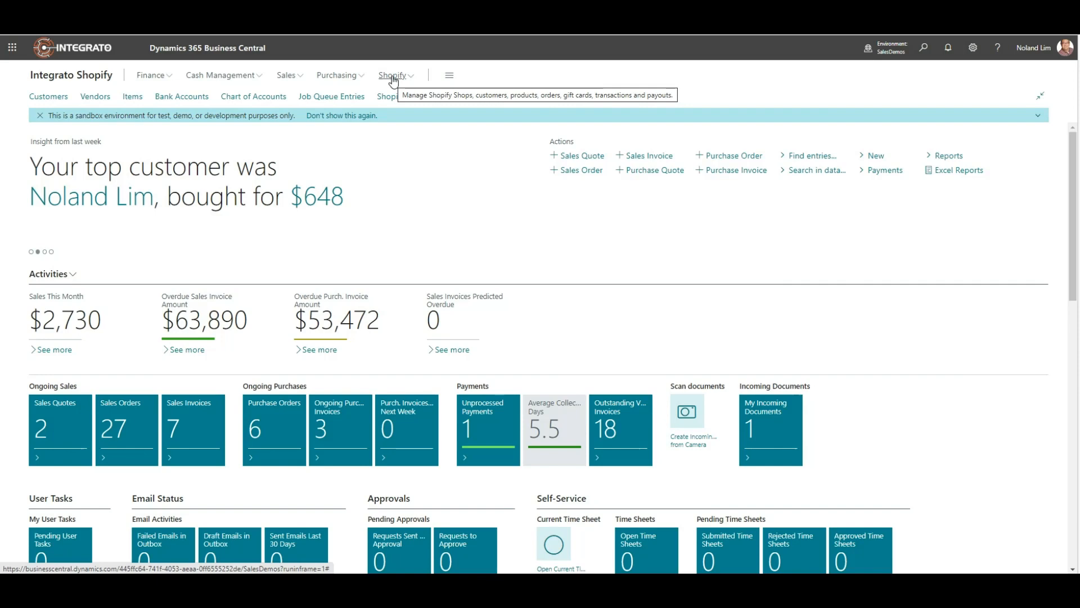
Step: Open the INTEGRATO Shopify shop card, review its available synchronization actions, and return to the shops list
click(392, 80)
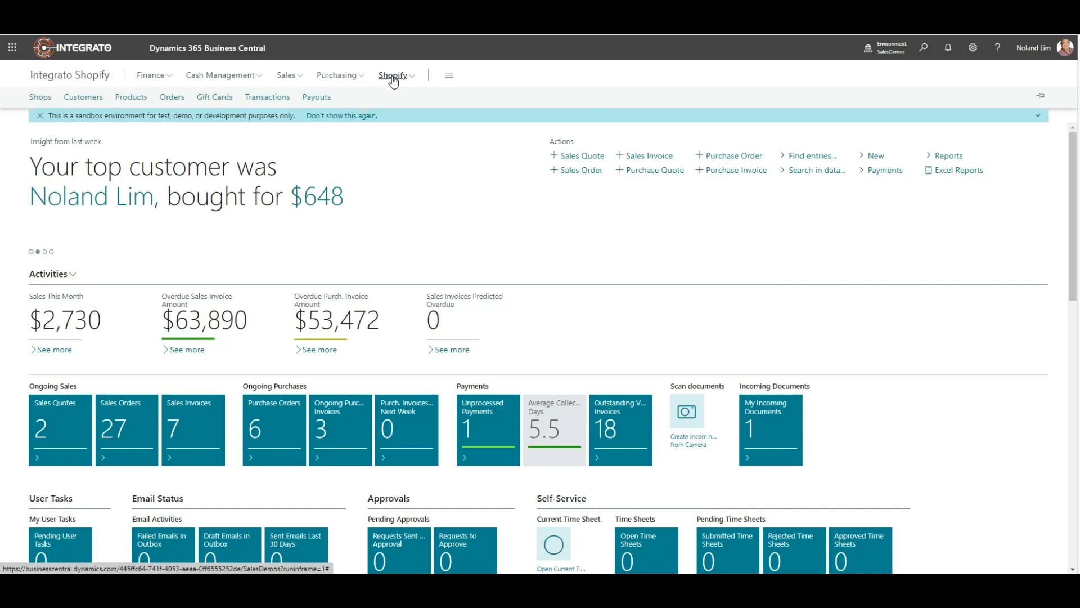
click(40, 98)
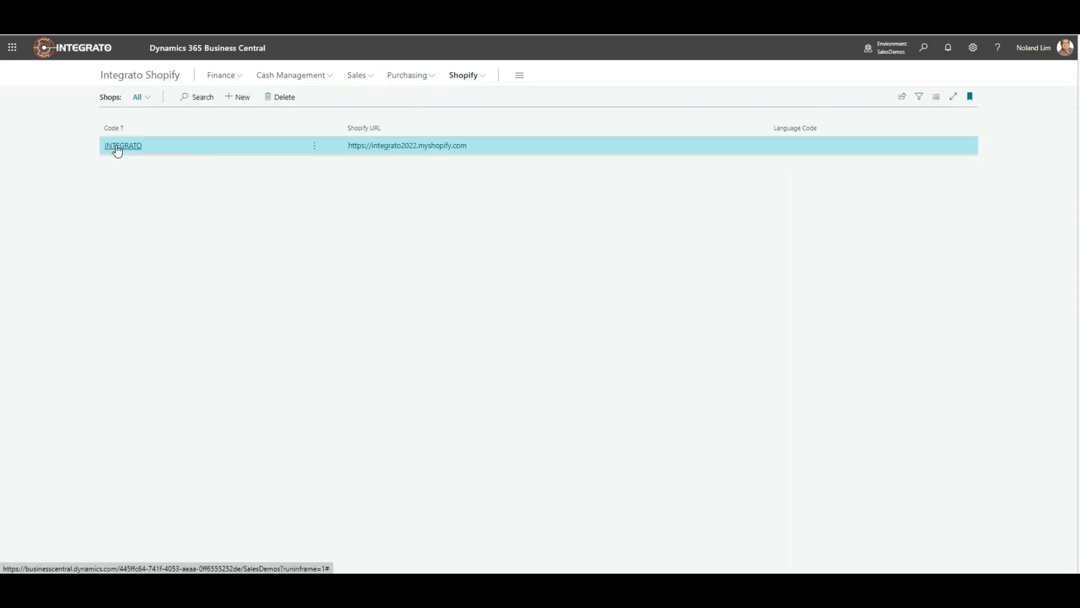
click(117, 146)
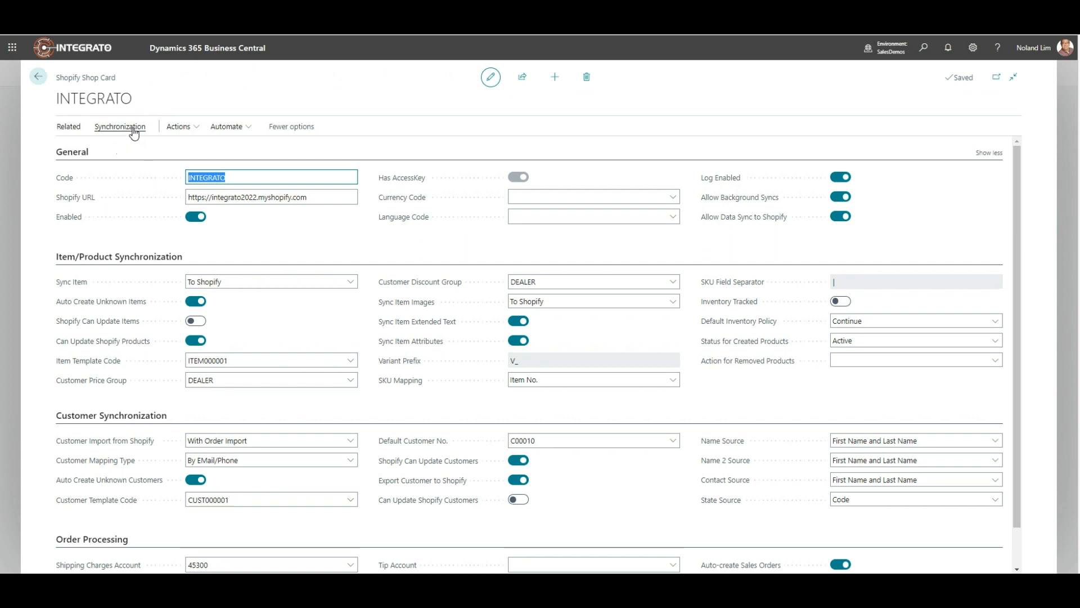
click(133, 128)
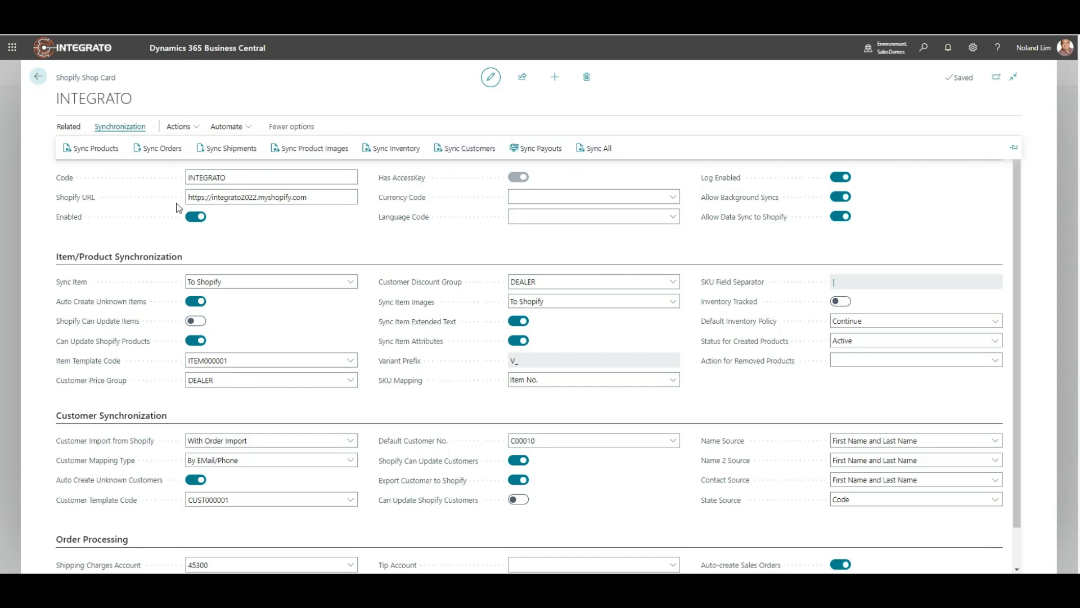
click(38, 77)
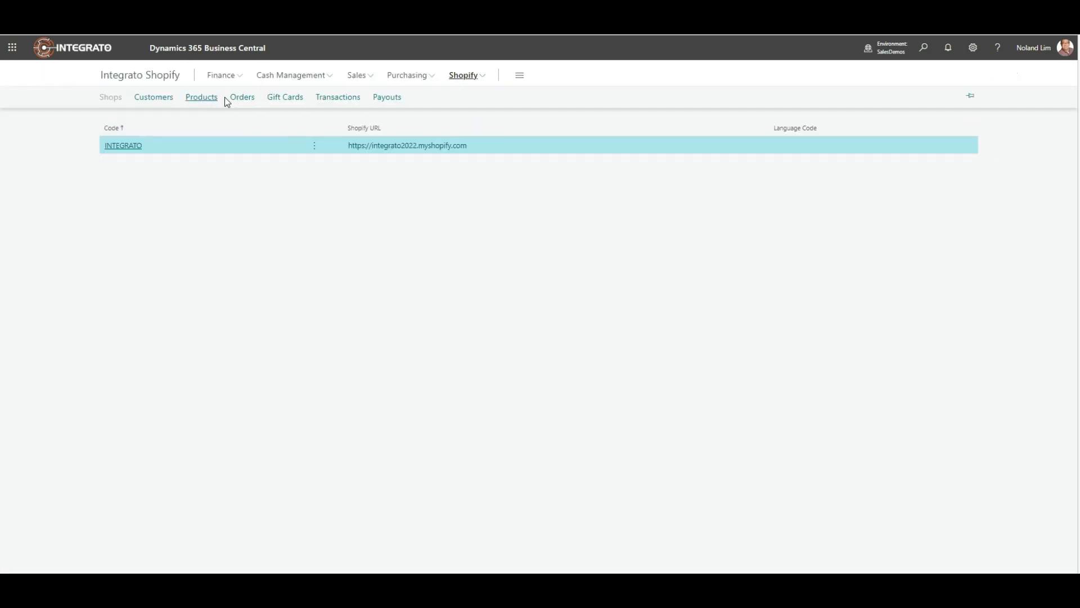
Step: Open the Shopify orders list, review its processing actions such as syncing orders from Shopify, and return to the home page
click(241, 97)
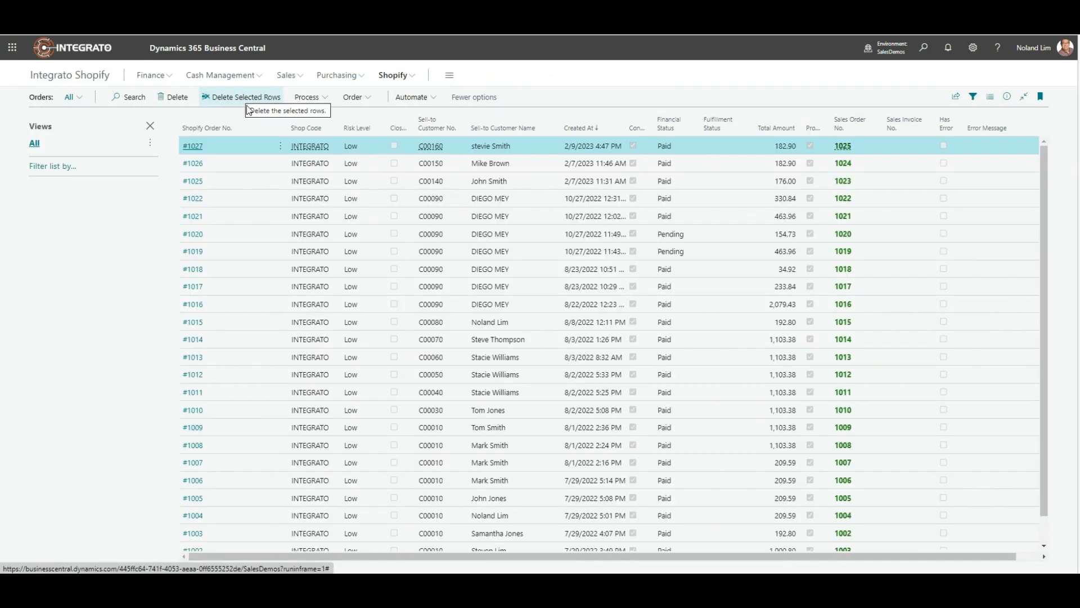
click(314, 100)
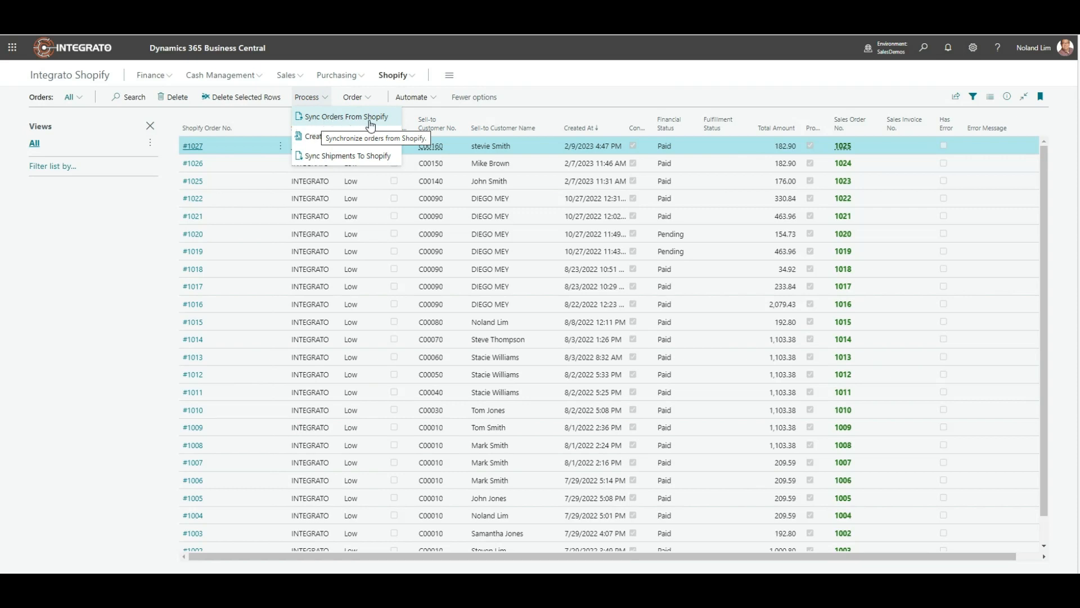
click(99, 78)
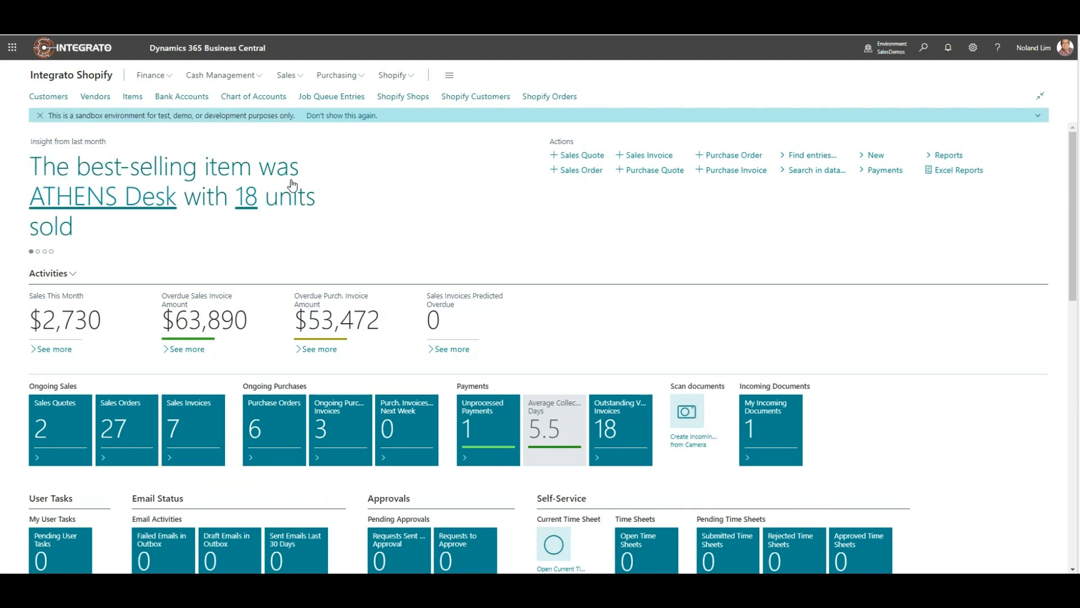
Step: Create a new job queue entry that runs report 30104, Sync Orders from Shopify
click(342, 100)
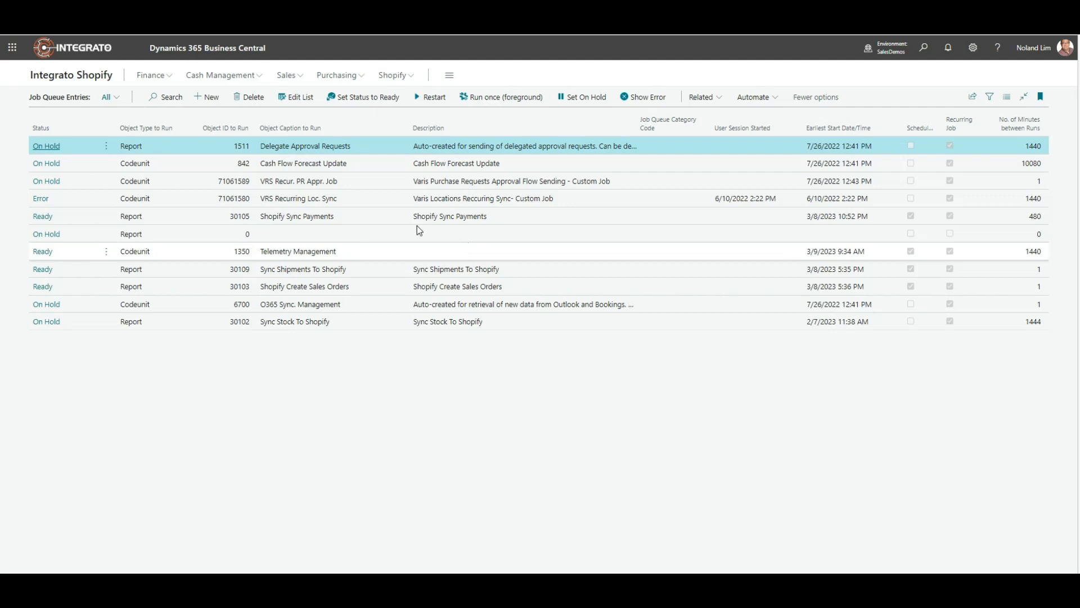
click(207, 97)
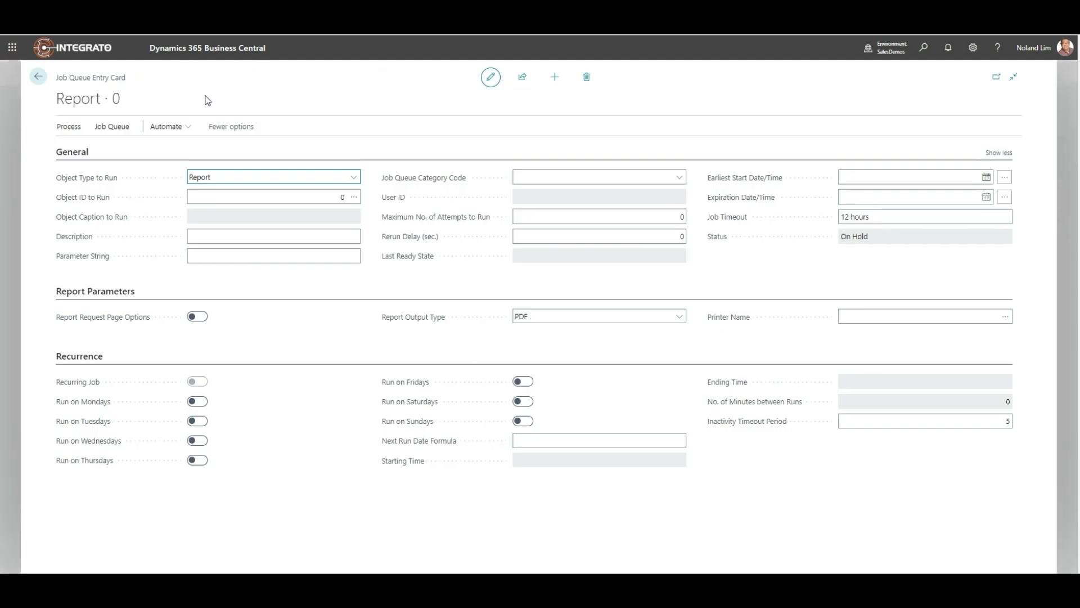
mouse_move(107, 198)
click(355, 198)
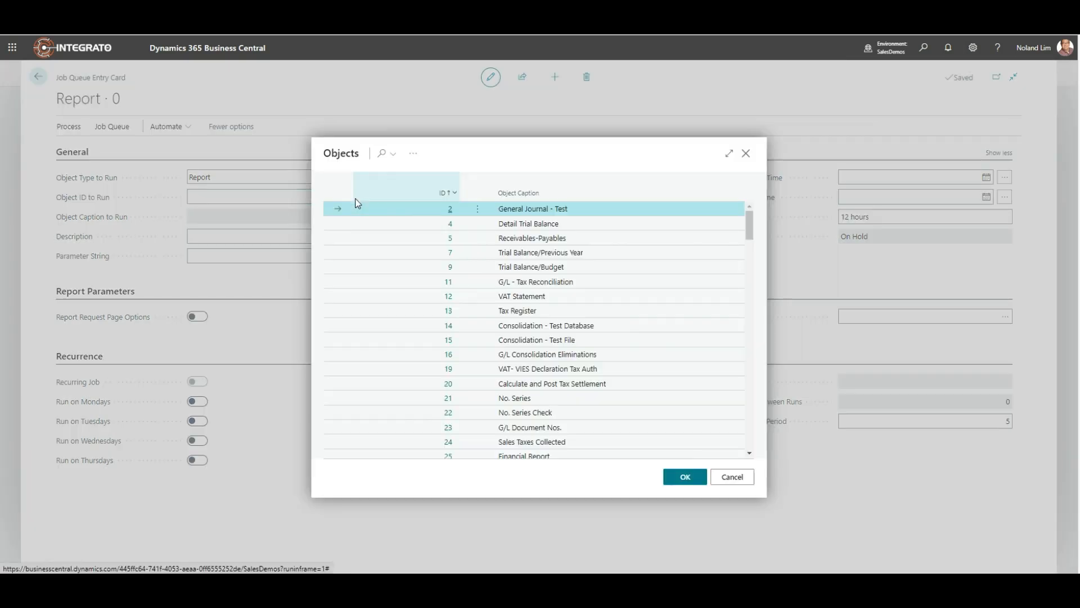
click(380, 153)
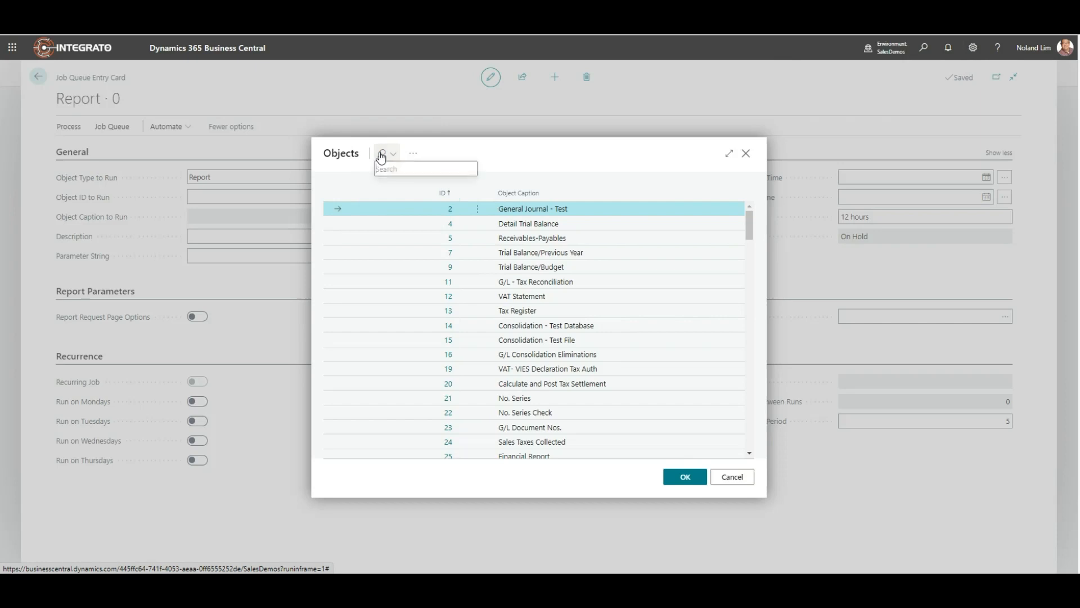
text(shopify)
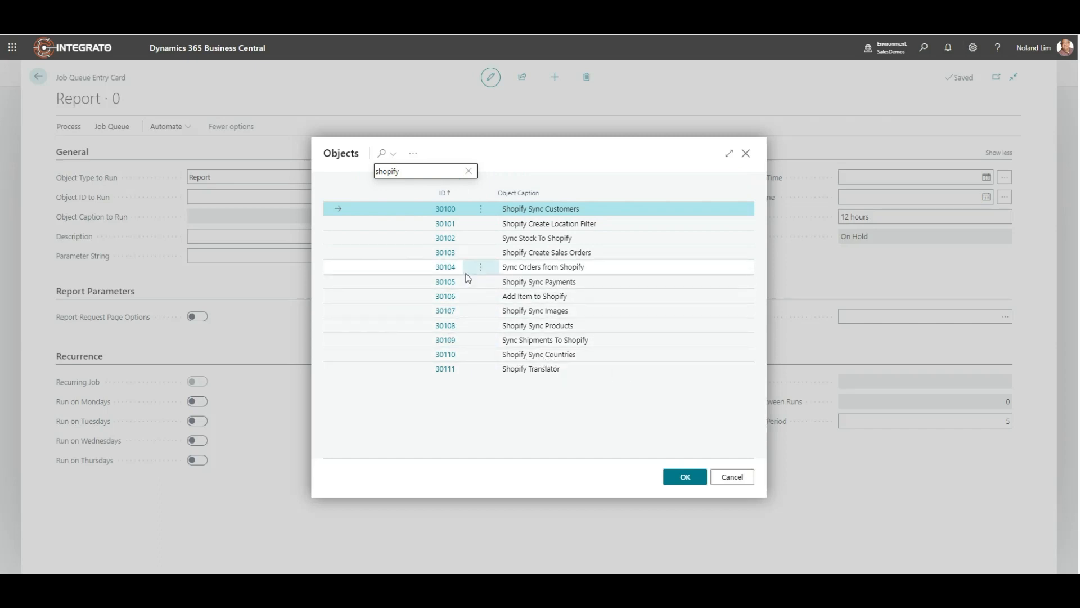
click(417, 272)
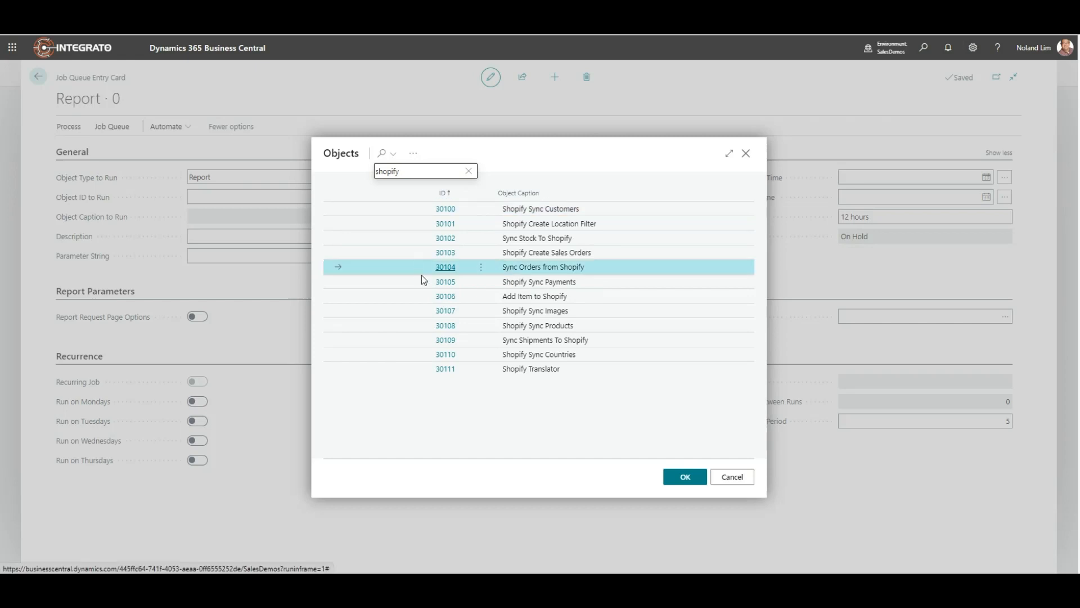
click(685, 477)
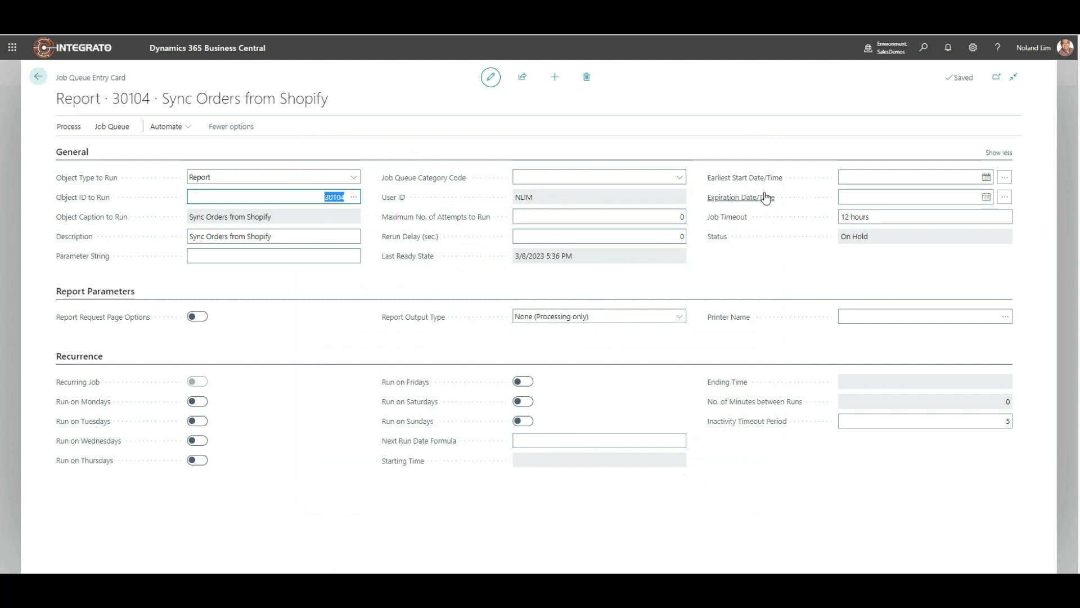
Step: Set the job queue entry's earliest start date/time to today, 3/8/2023 12:00 AM
click(840, 177)
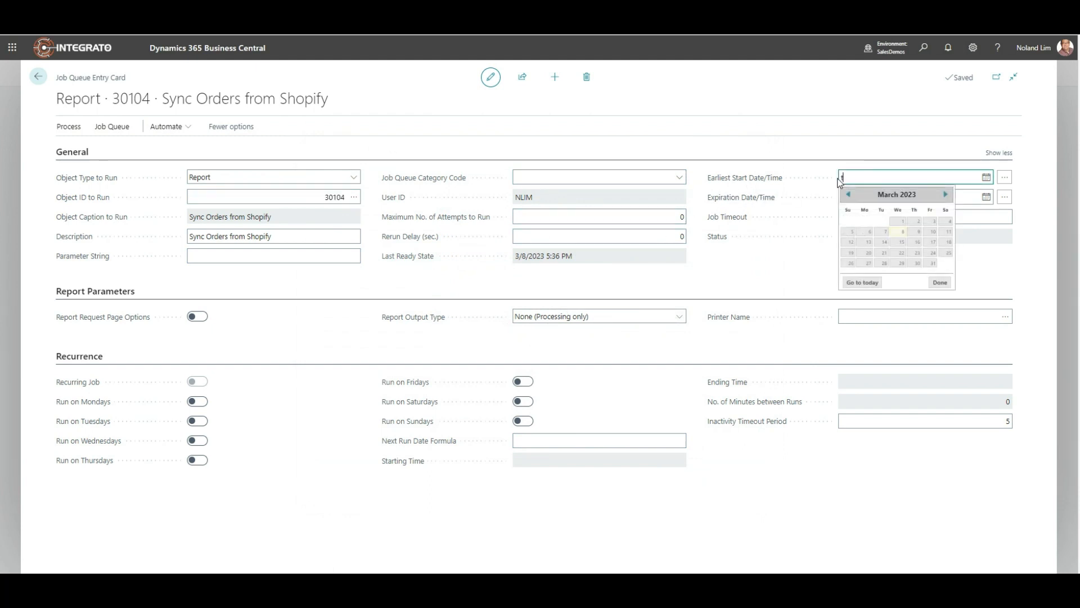
text(t)
key(Tab)
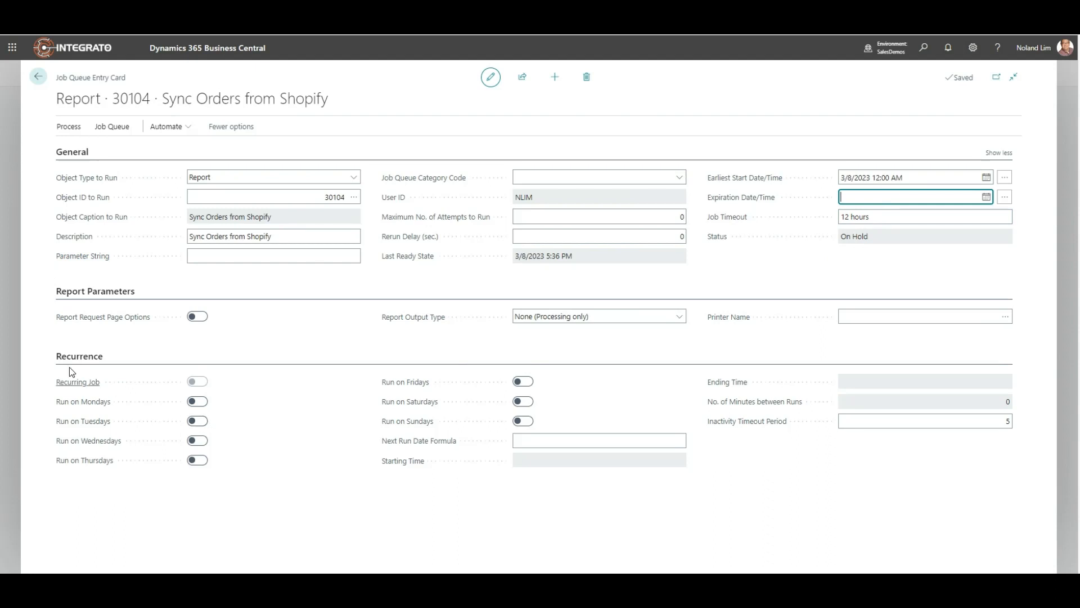
Step: Make the job recurring by enabling it to run on every day from Monday through Sunday
click(198, 402)
click(198, 421)
click(198, 440)
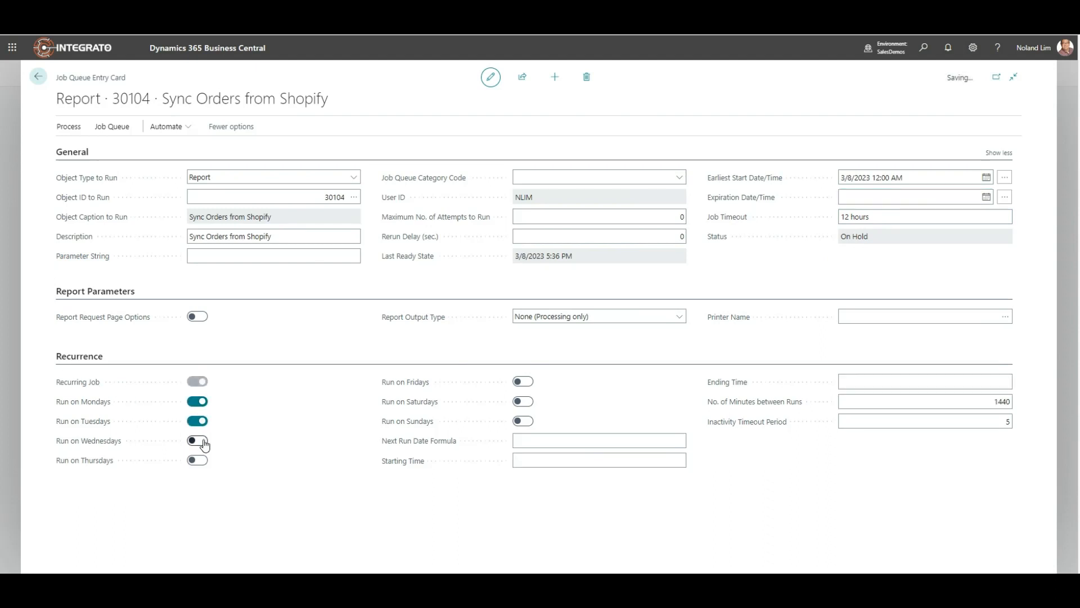
click(523, 382)
click(528, 410)
click(527, 422)
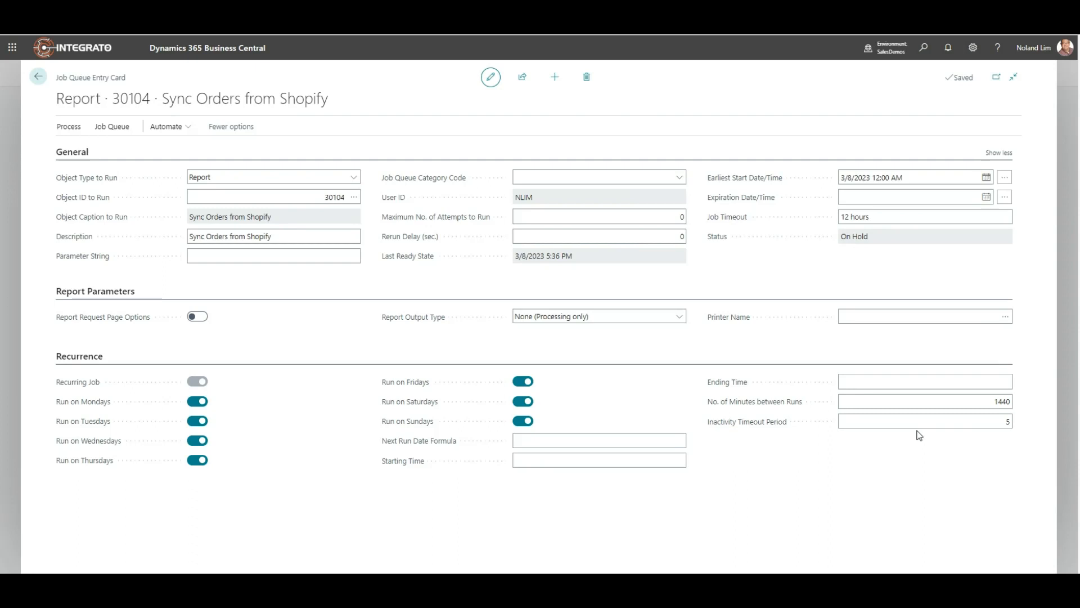
Step: Set the number of minutes between runs to 5 for the recurring job
click(984, 399)
text(5)
key(Tab)
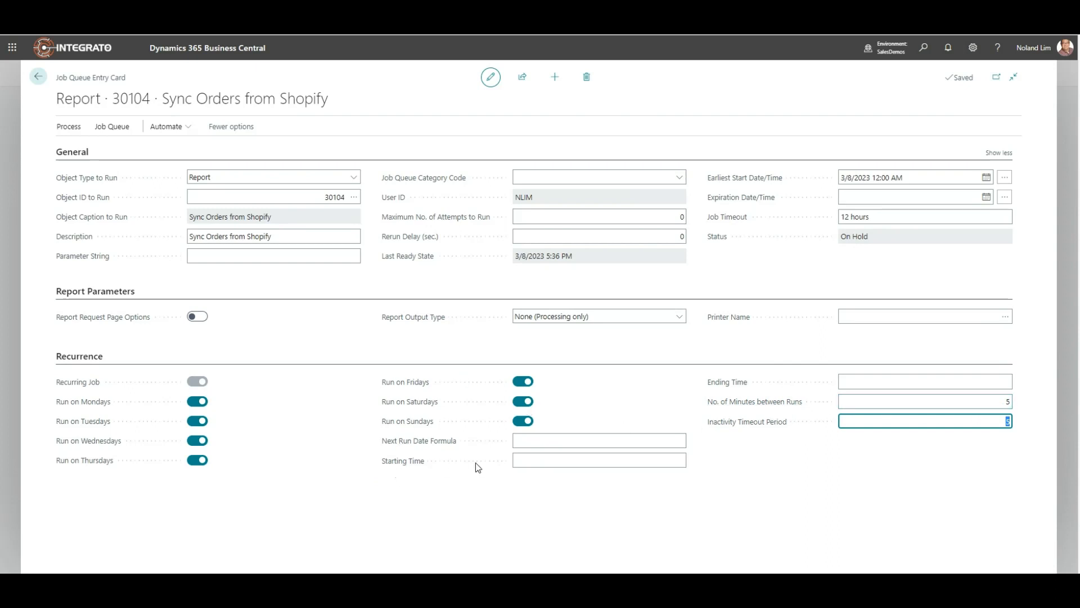
click(515, 462)
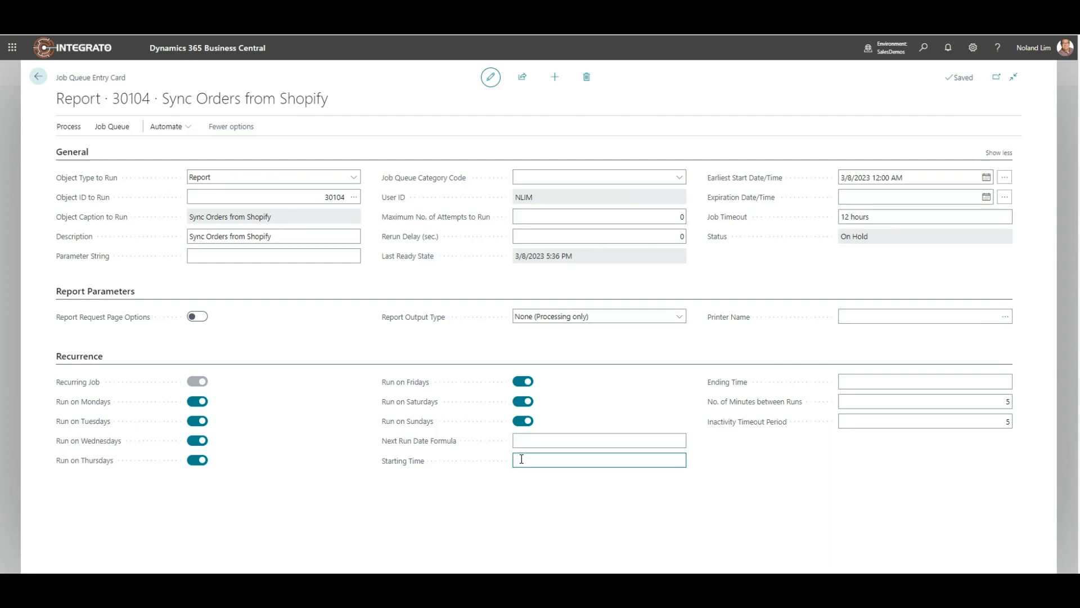
text(1)
text(1:00)
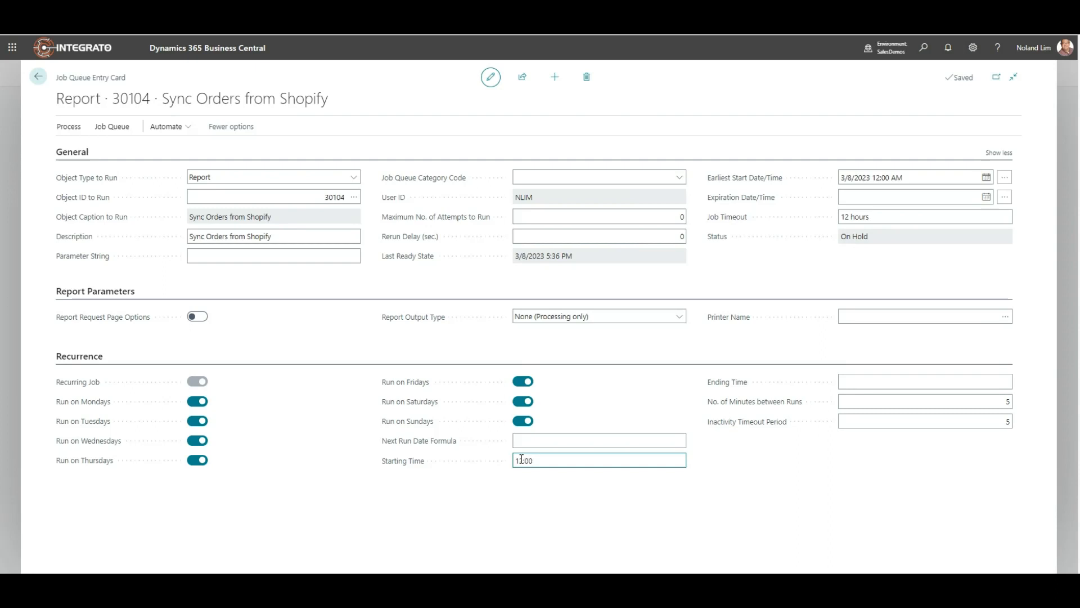
text(:00 AM)
drag(556, 460, 516, 462)
key(BackSpace)
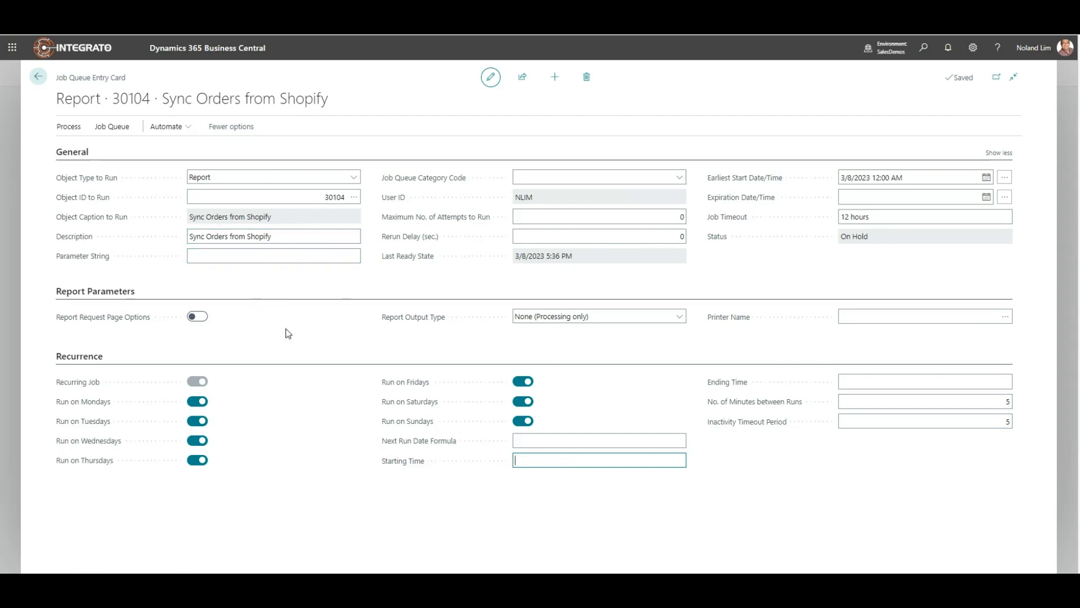
Step: Close the job card and set the Sync Orders from Shopify entry's status to Ready
click(39, 80)
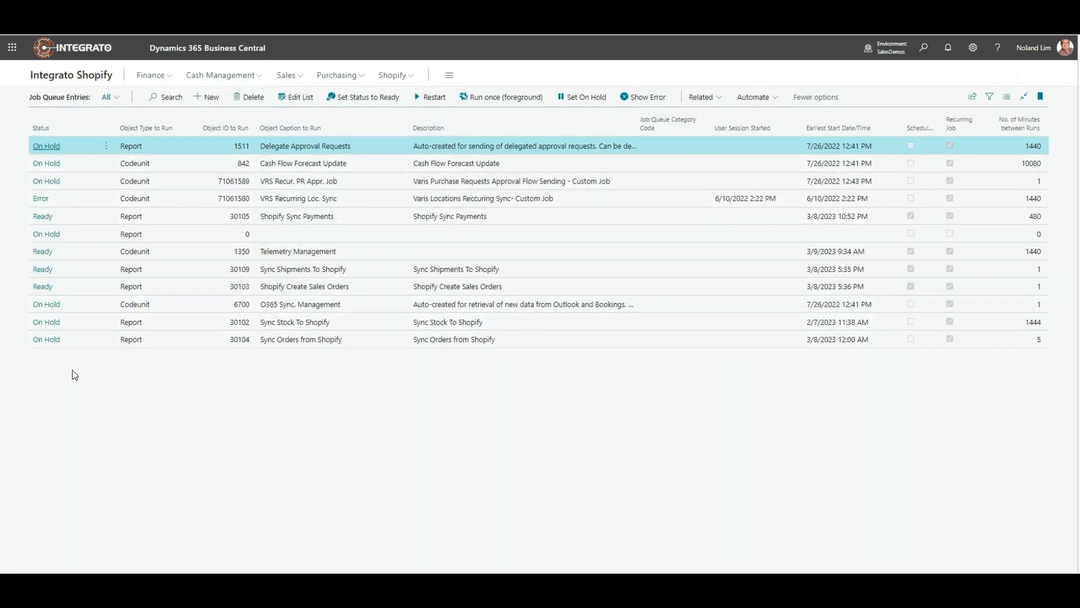
click(172, 340)
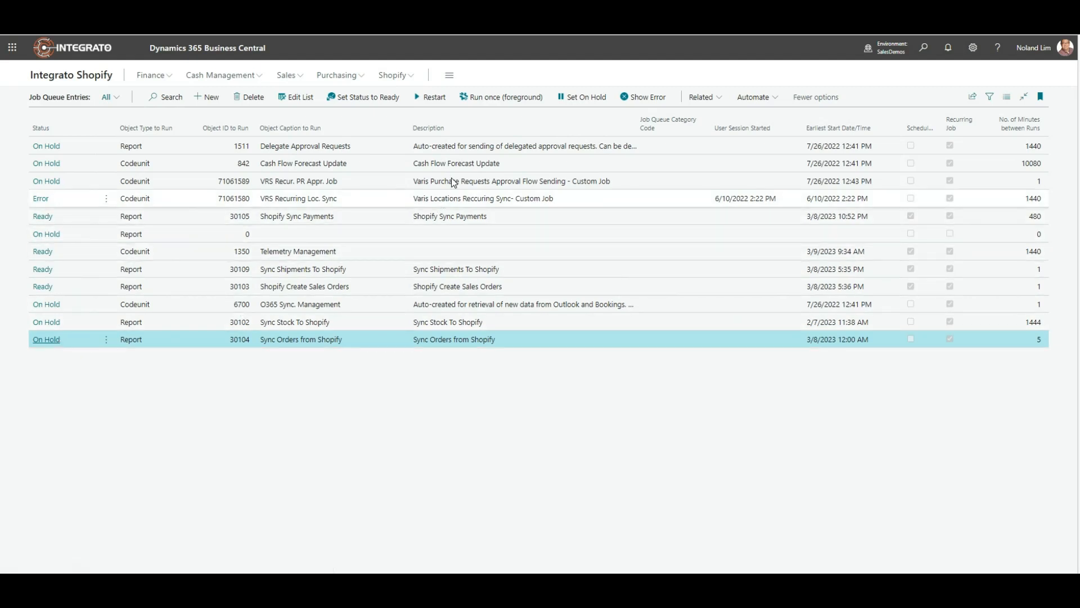
click(363, 100)
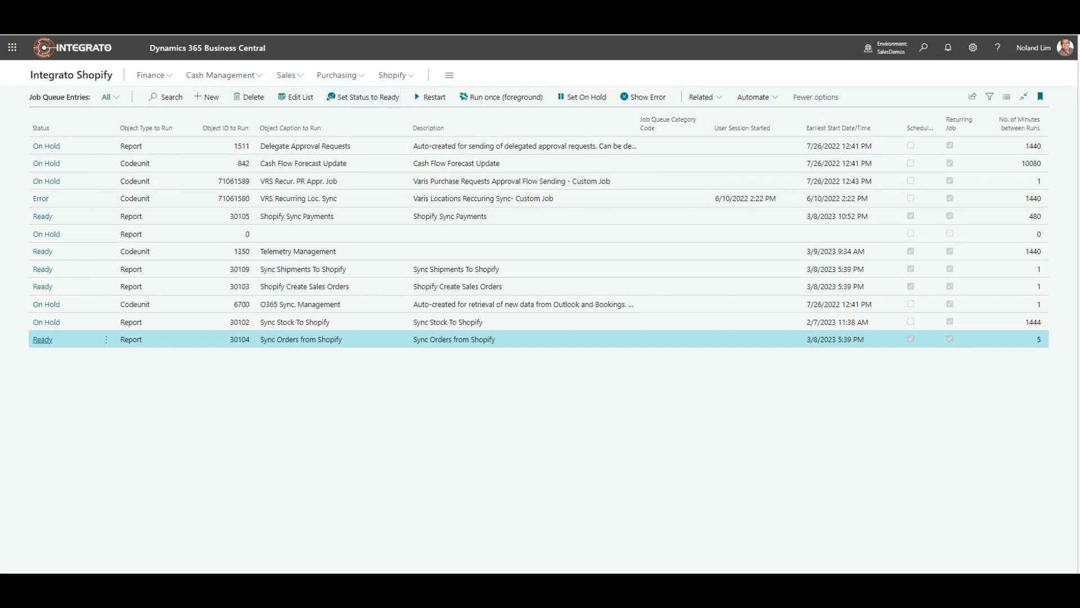